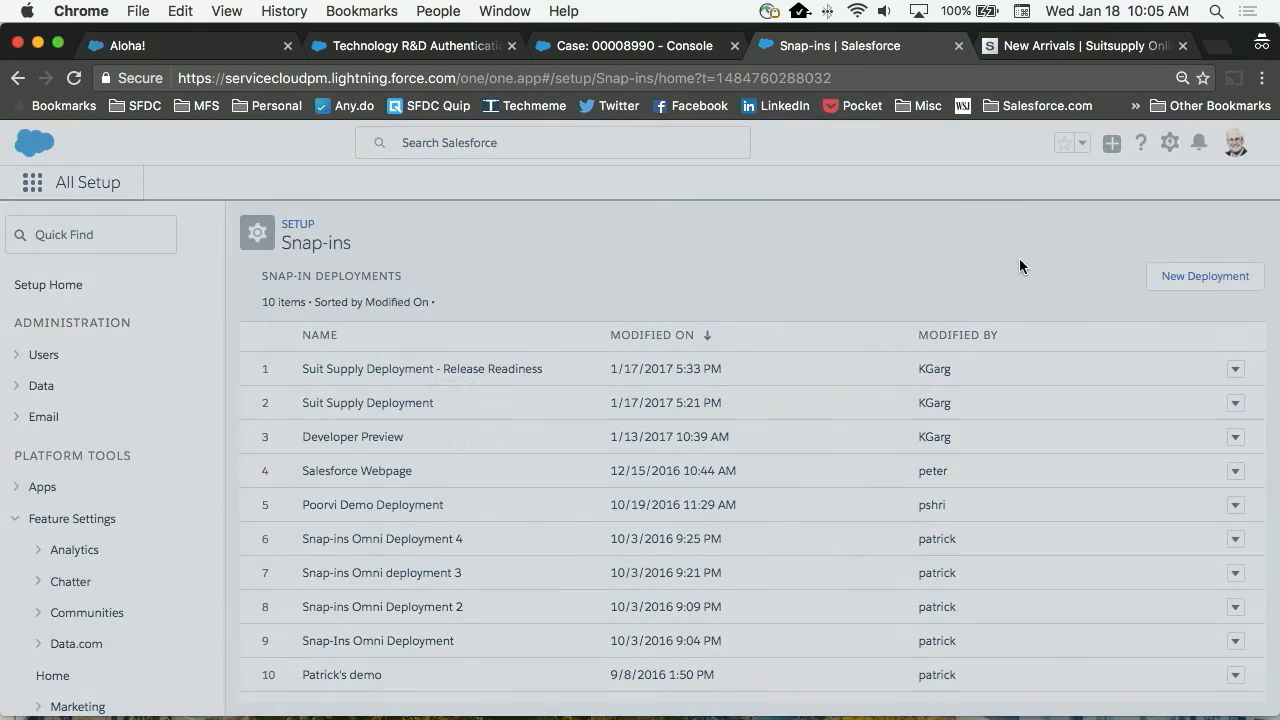
- Open the details of the Suit Supply Deployment - Release Readiness snap-in deployment
click(1237, 370)
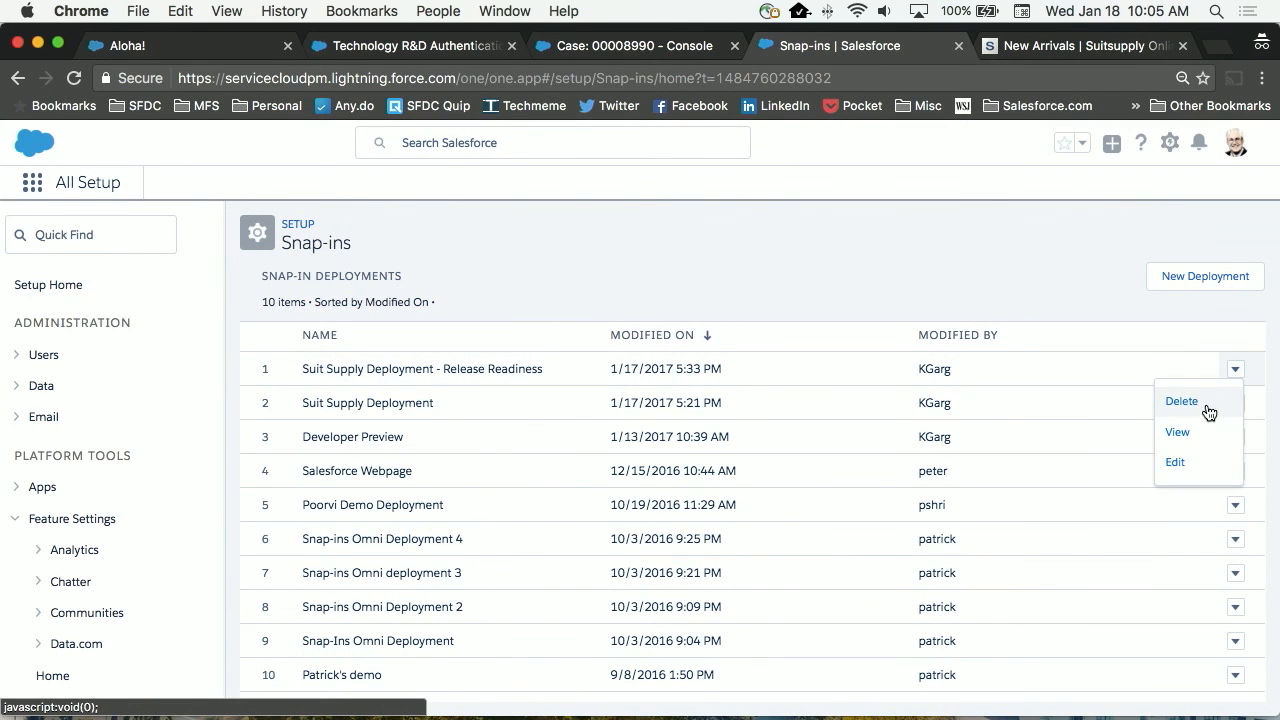
click(1190, 432)
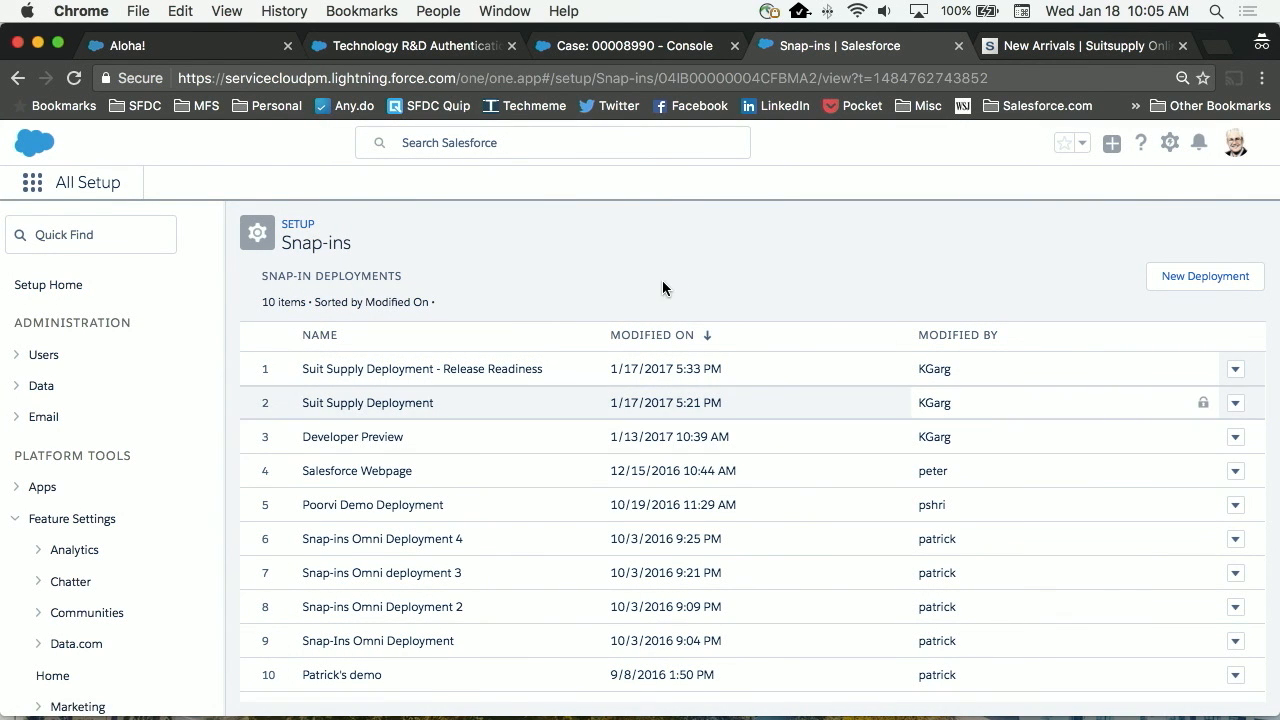
scroll(662, 282, down, 2)
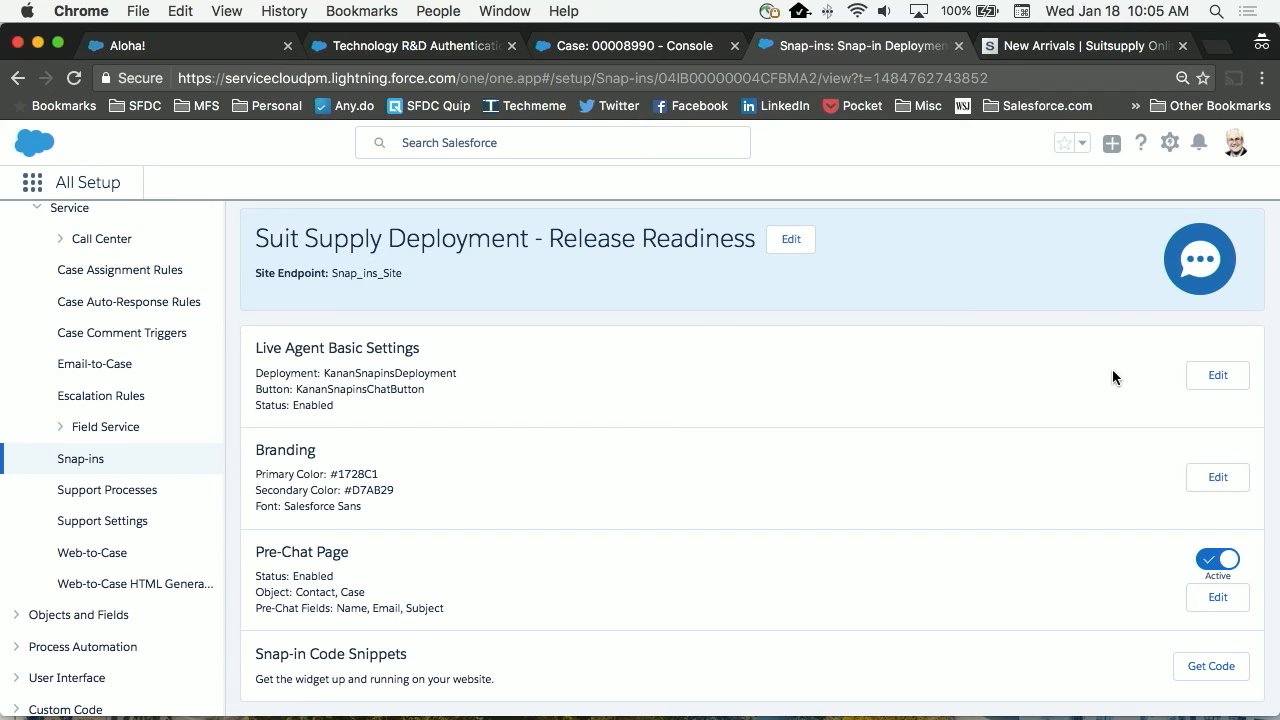
- Review the available Live Agent deployments and buttons in the deployment's Live Agent settings, leaving without saving
click(1220, 377)
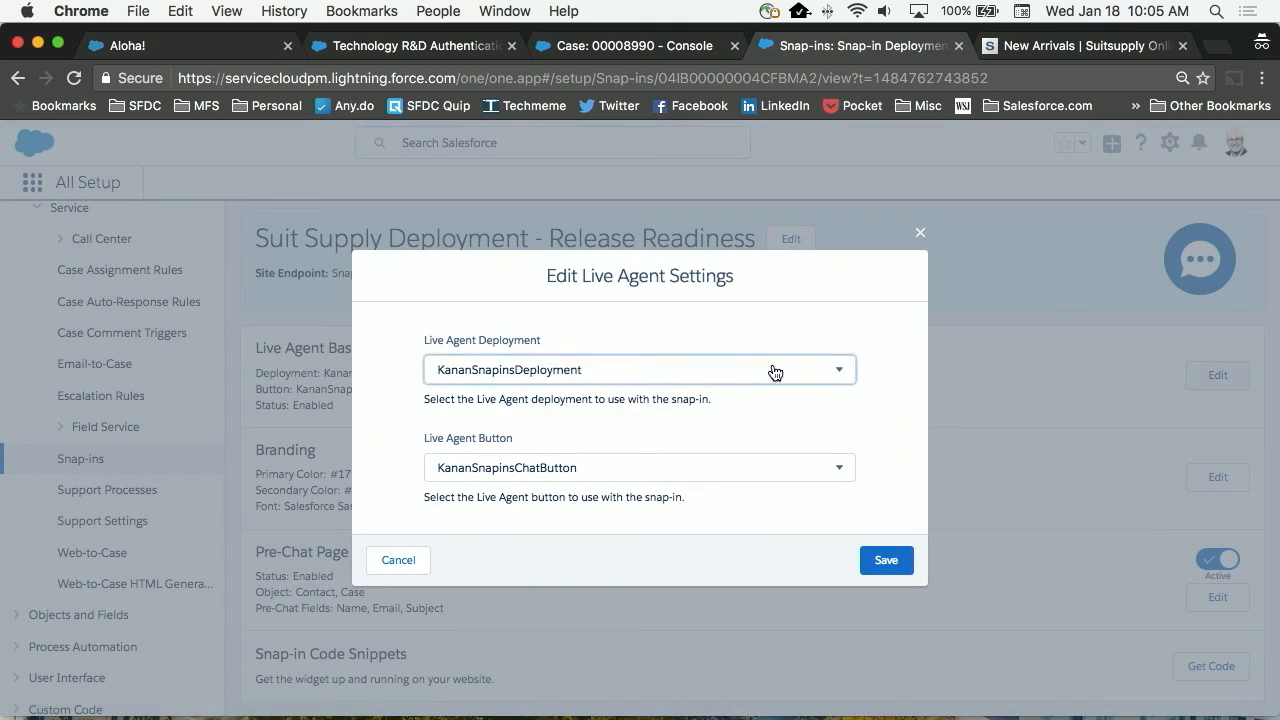
click(766, 370)
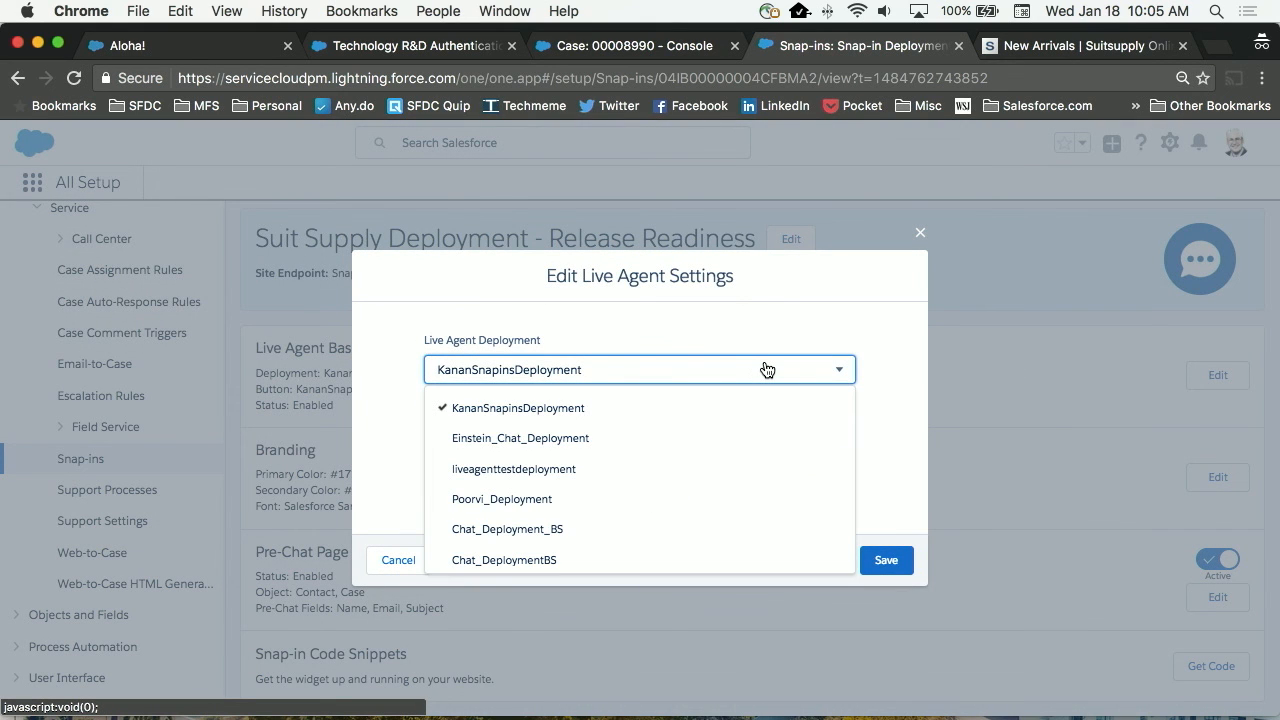
click(784, 332)
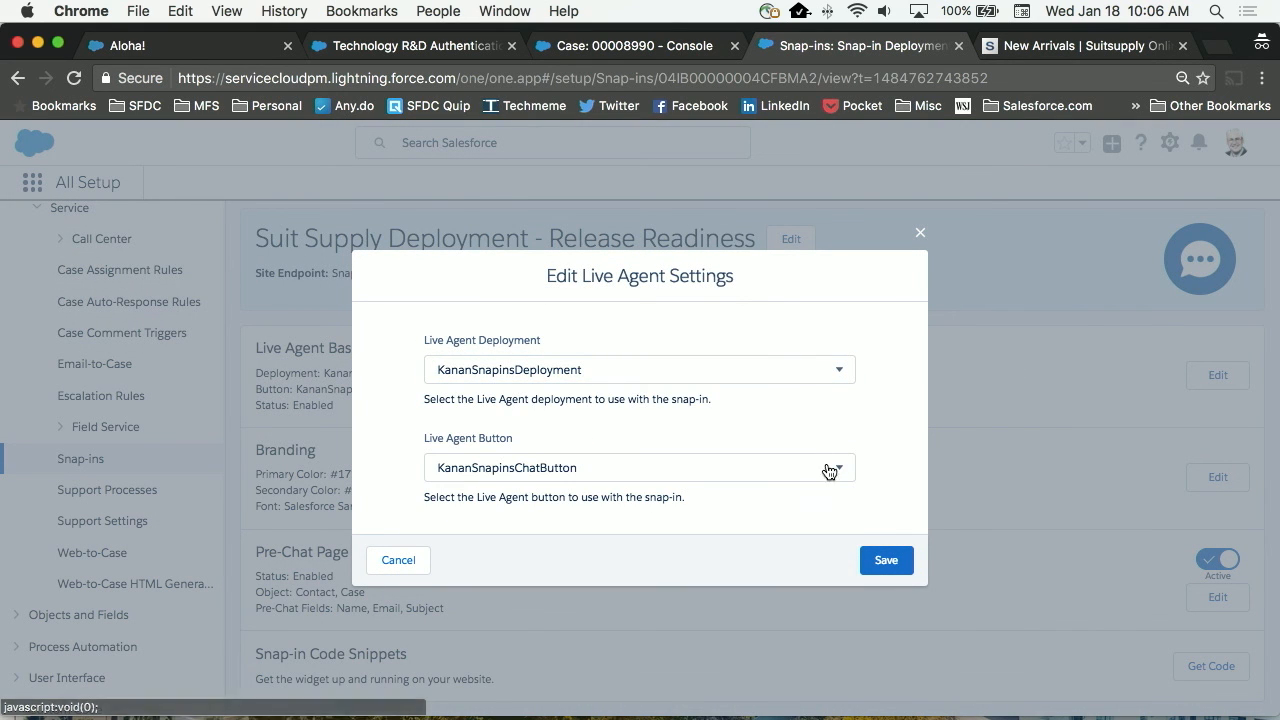
click(833, 471)
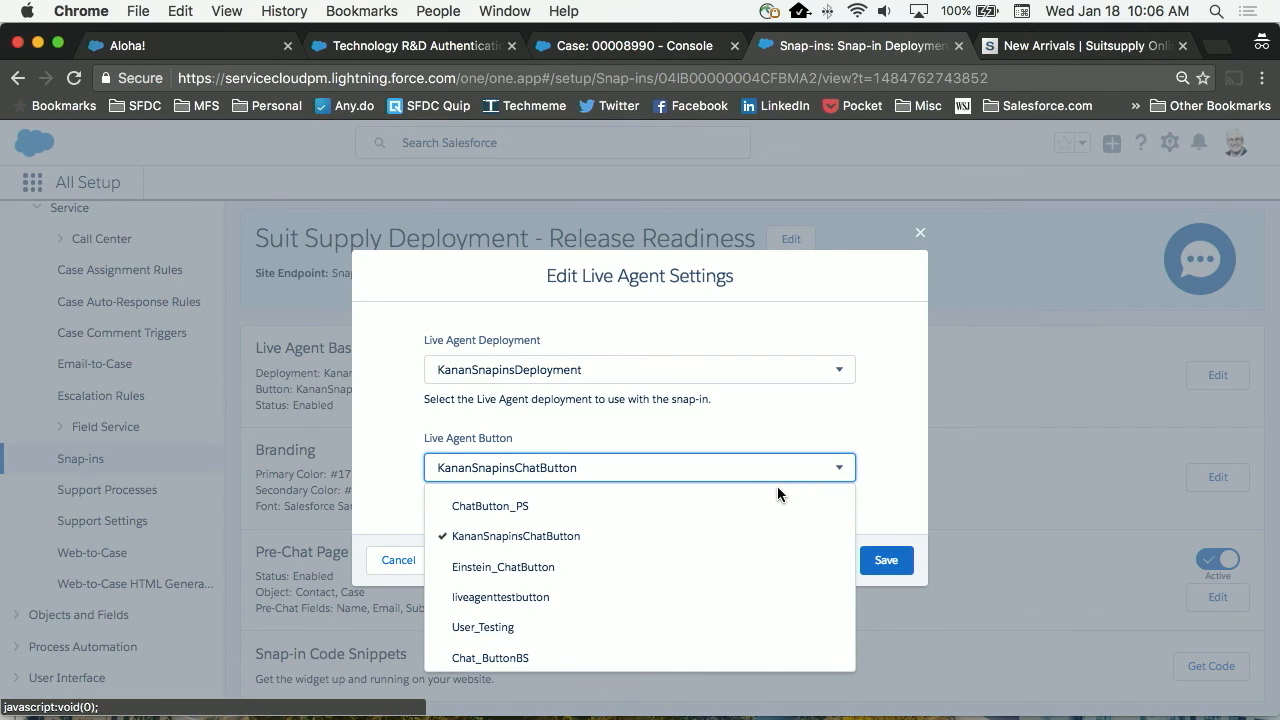
click(877, 455)
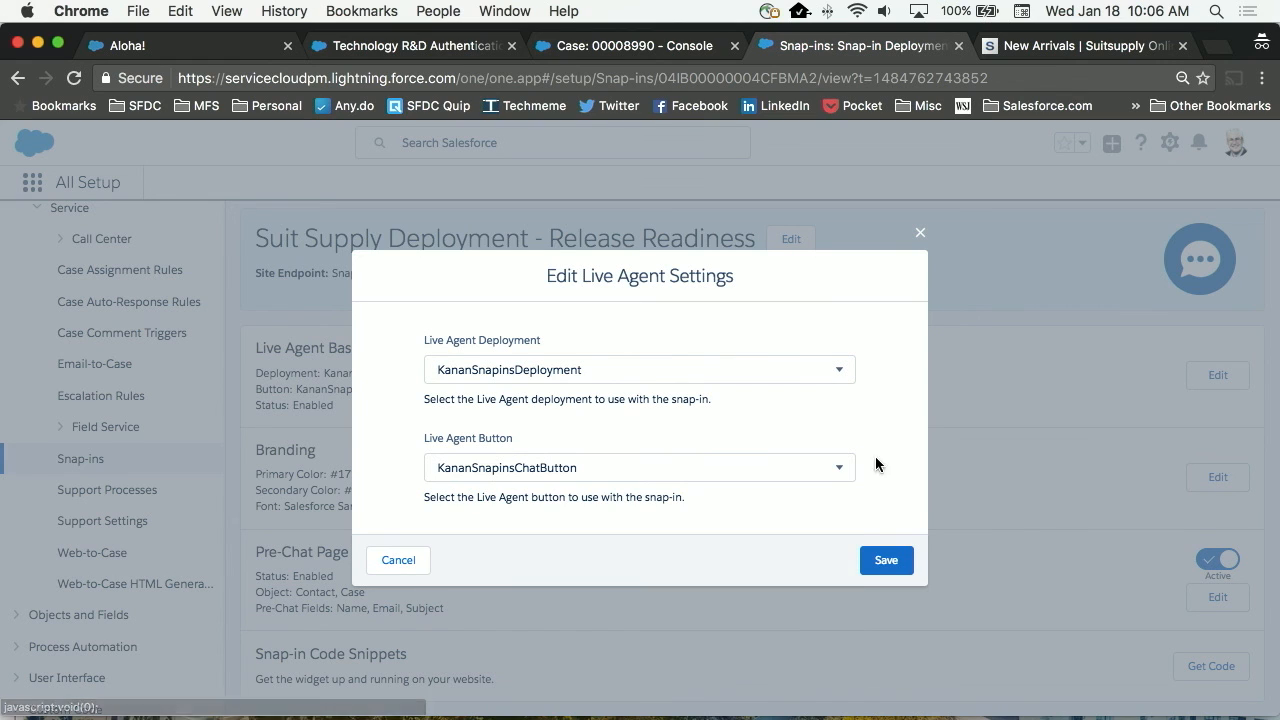
click(399, 562)
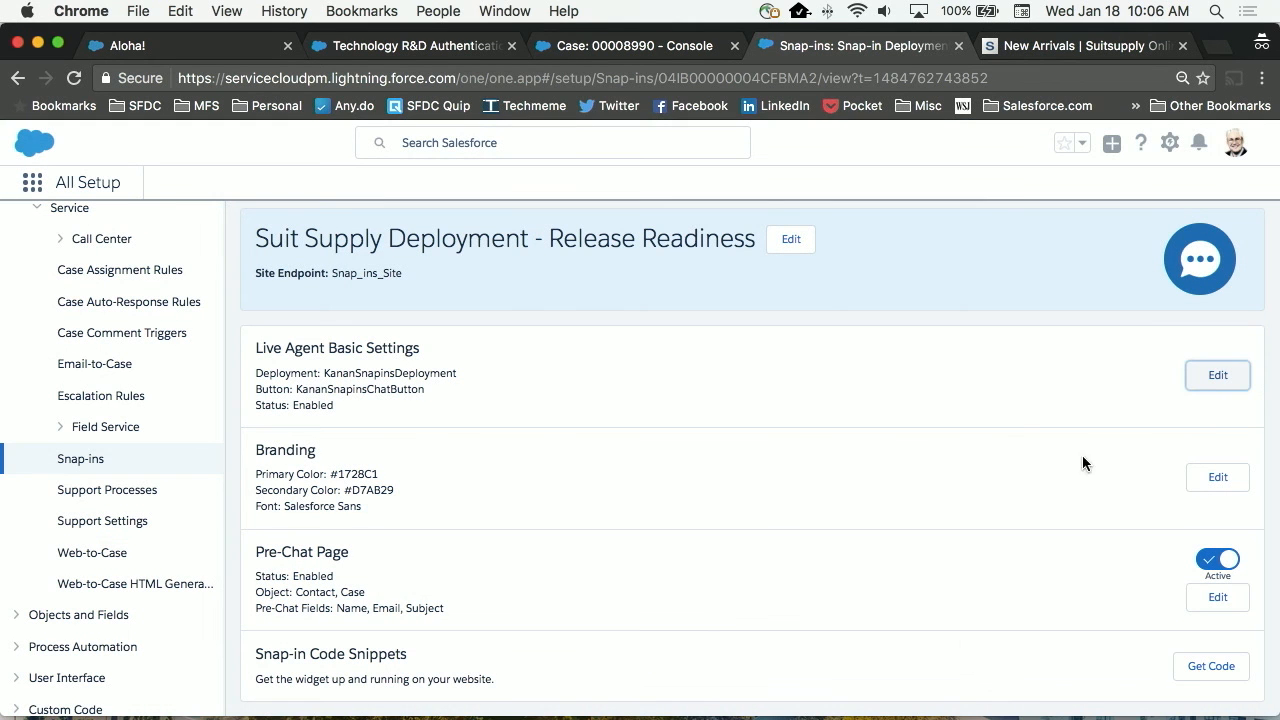
- Inspect the Chat with a Stylist widget on the Suitsupply New Arrivals page, and return to the snap-in deployment setup
click(1072, 46)
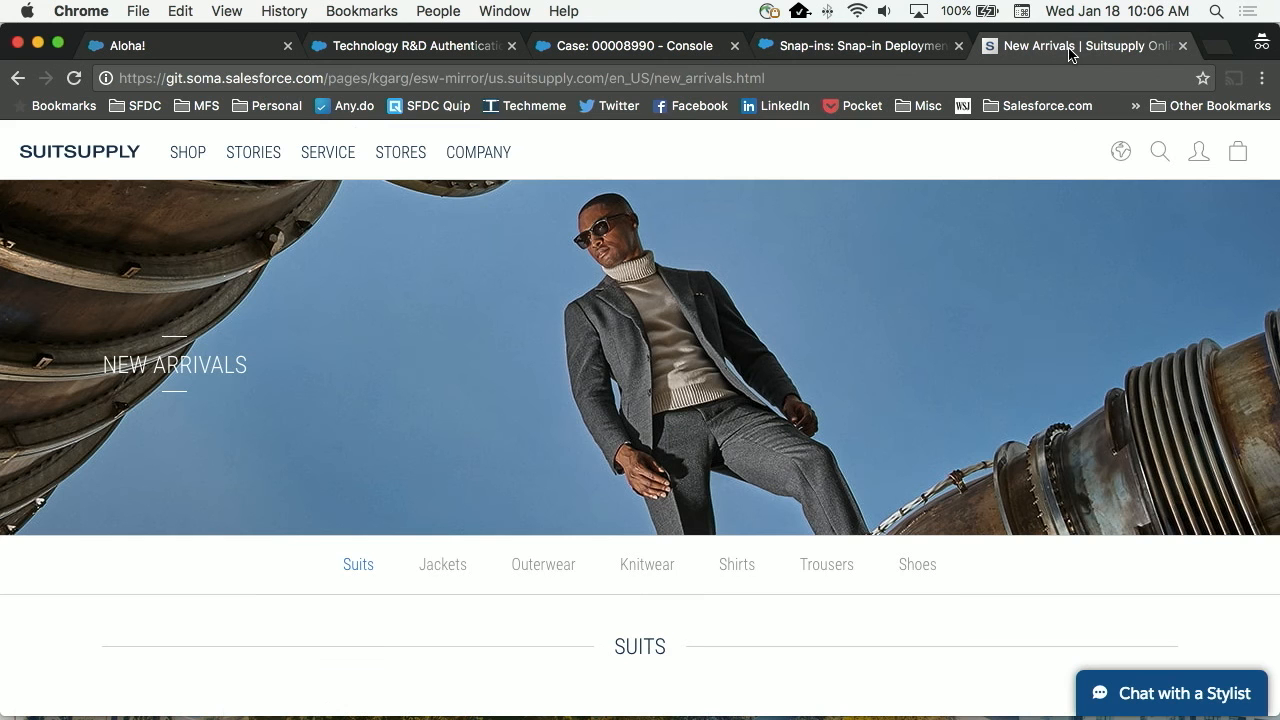
click(1155, 686)
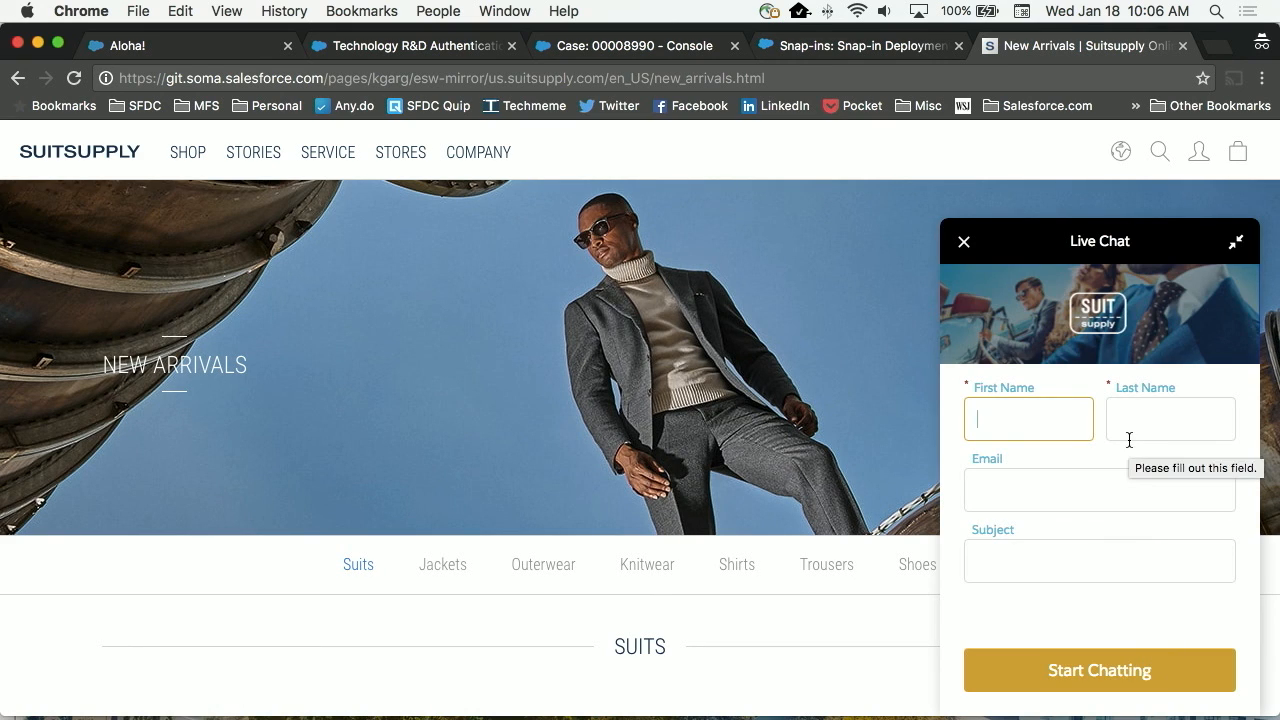
click(905, 46)
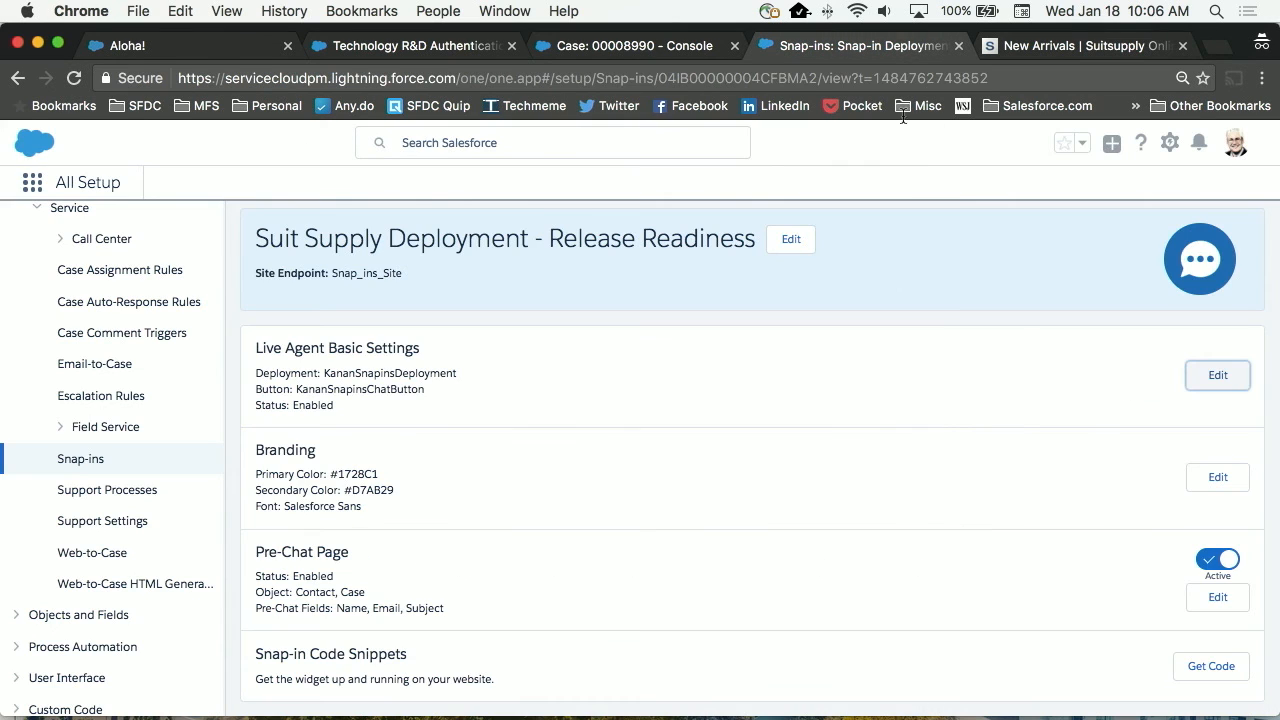
- Set the chat widget's Nav Bar branding color to red #D82323 and finish the branding changes
click(1207, 480)
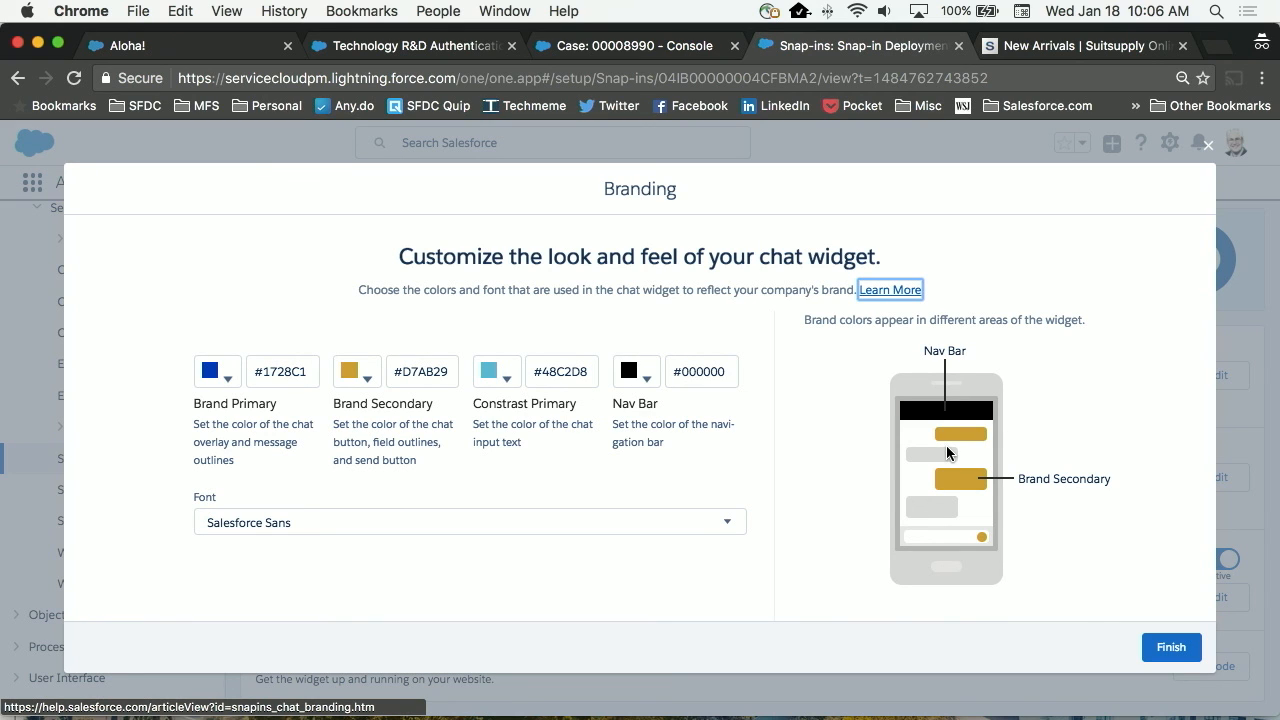
click(655, 386)
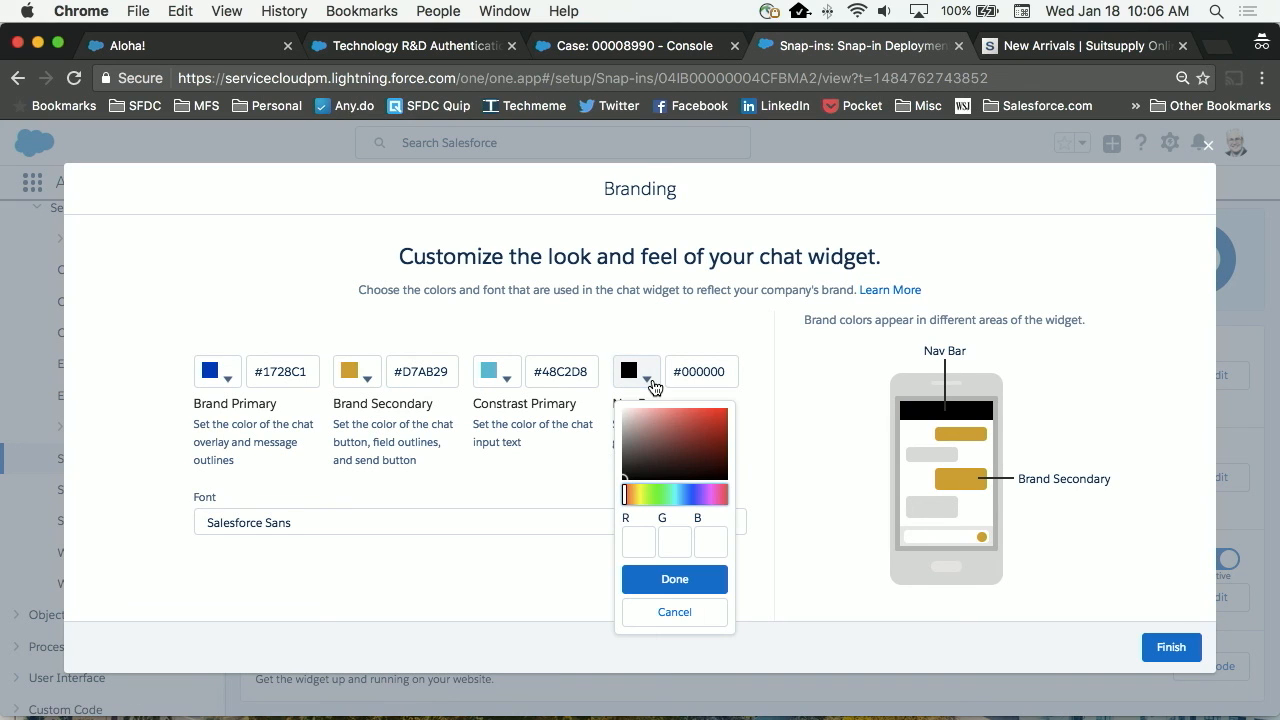
click(710, 421)
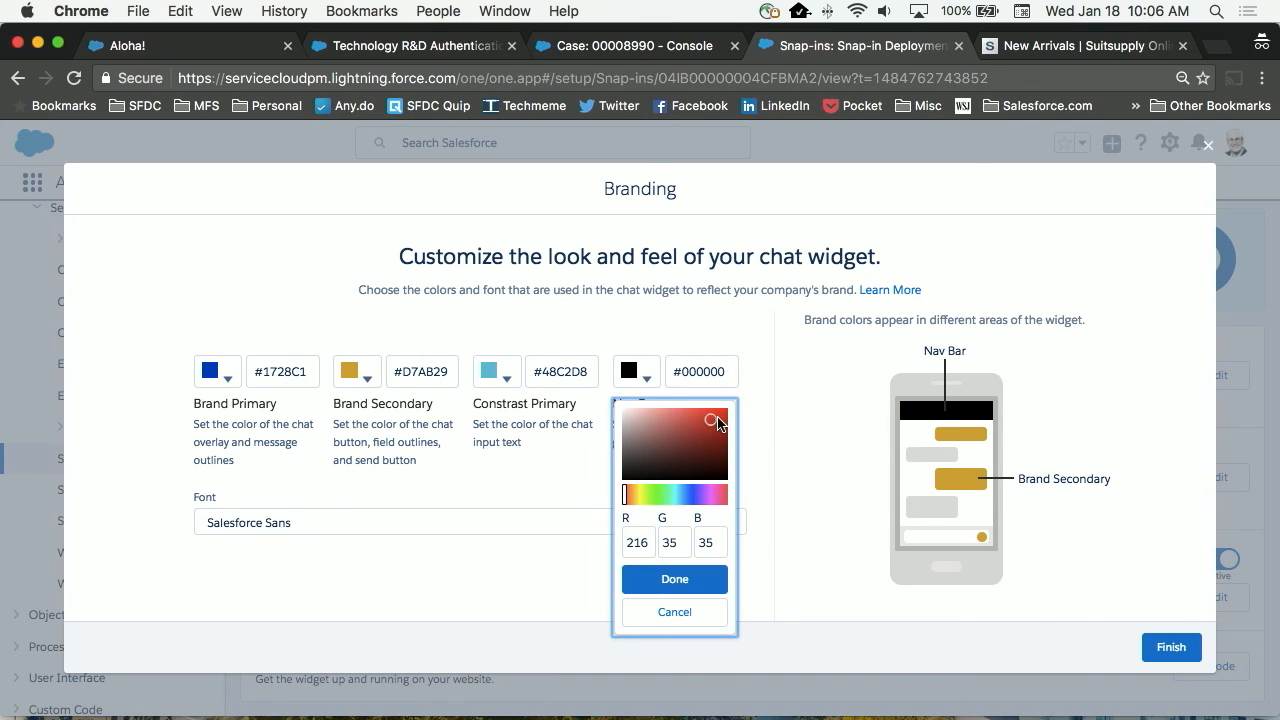
click(675, 580)
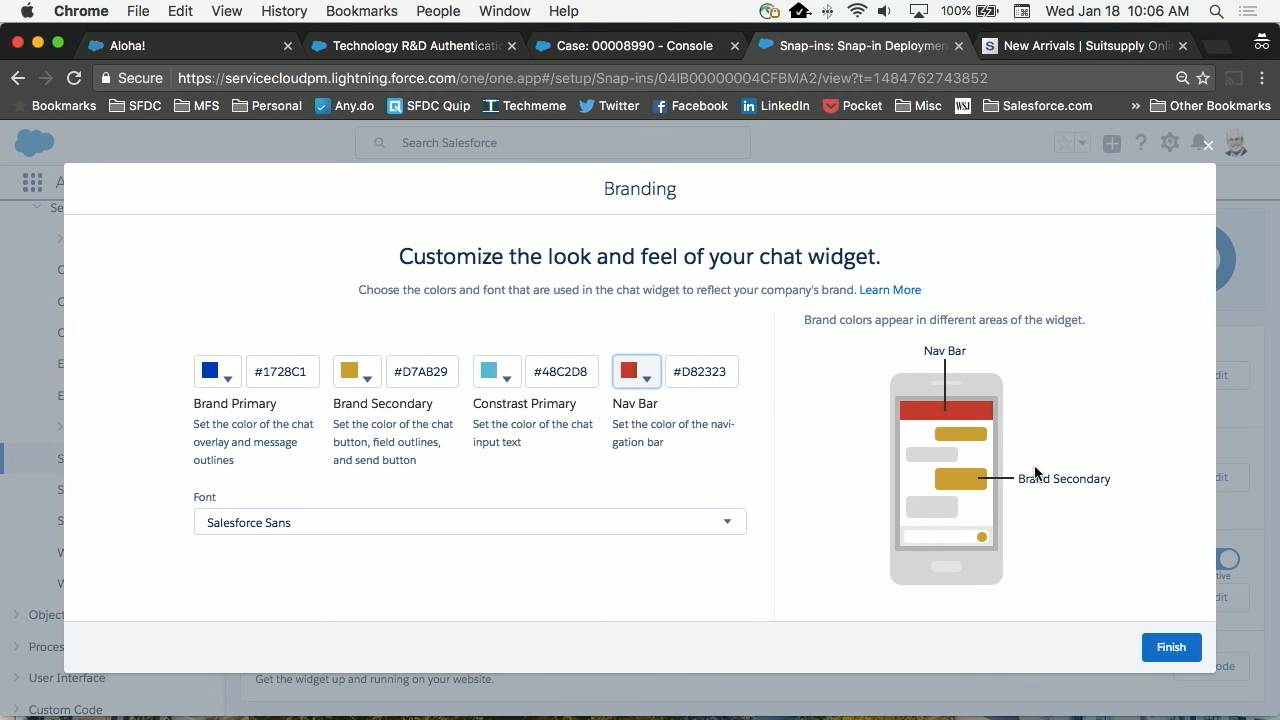
click(1168, 647)
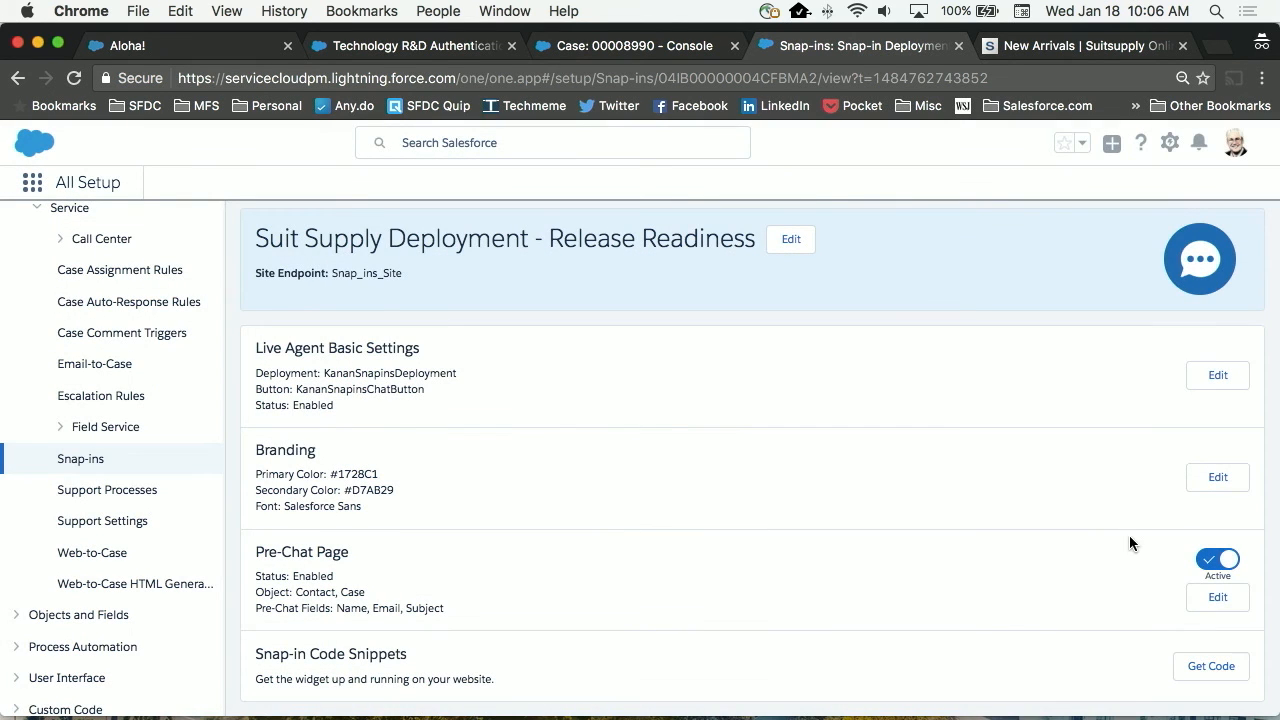
- Reload the Suitsupply New Arrivals page and open its chat widget to check the nav bar color
click(1085, 45)
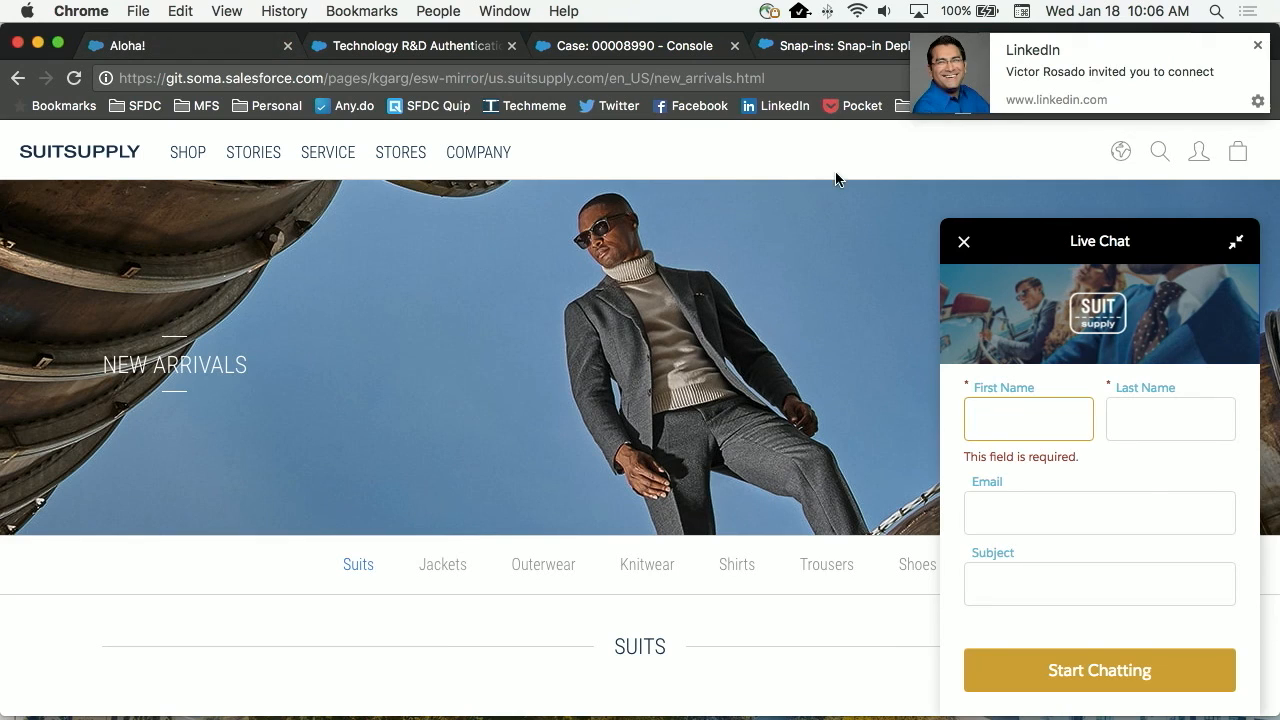
click(70, 82)
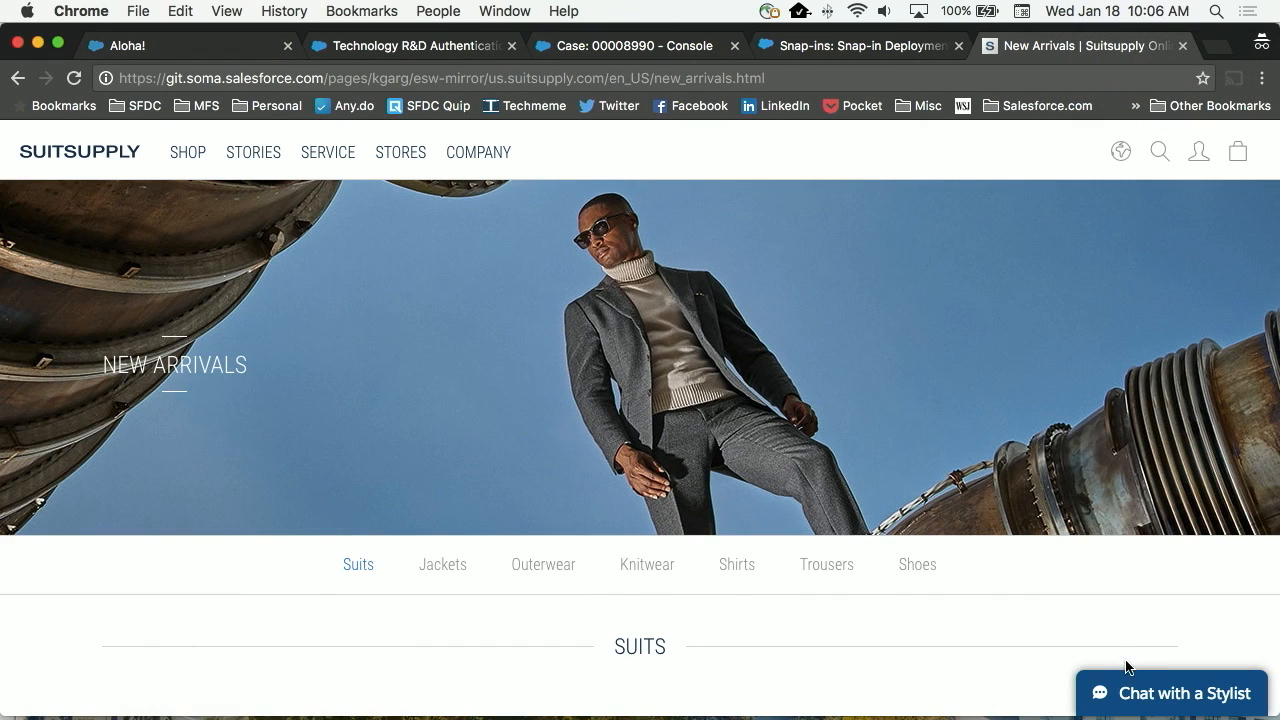
click(1140, 693)
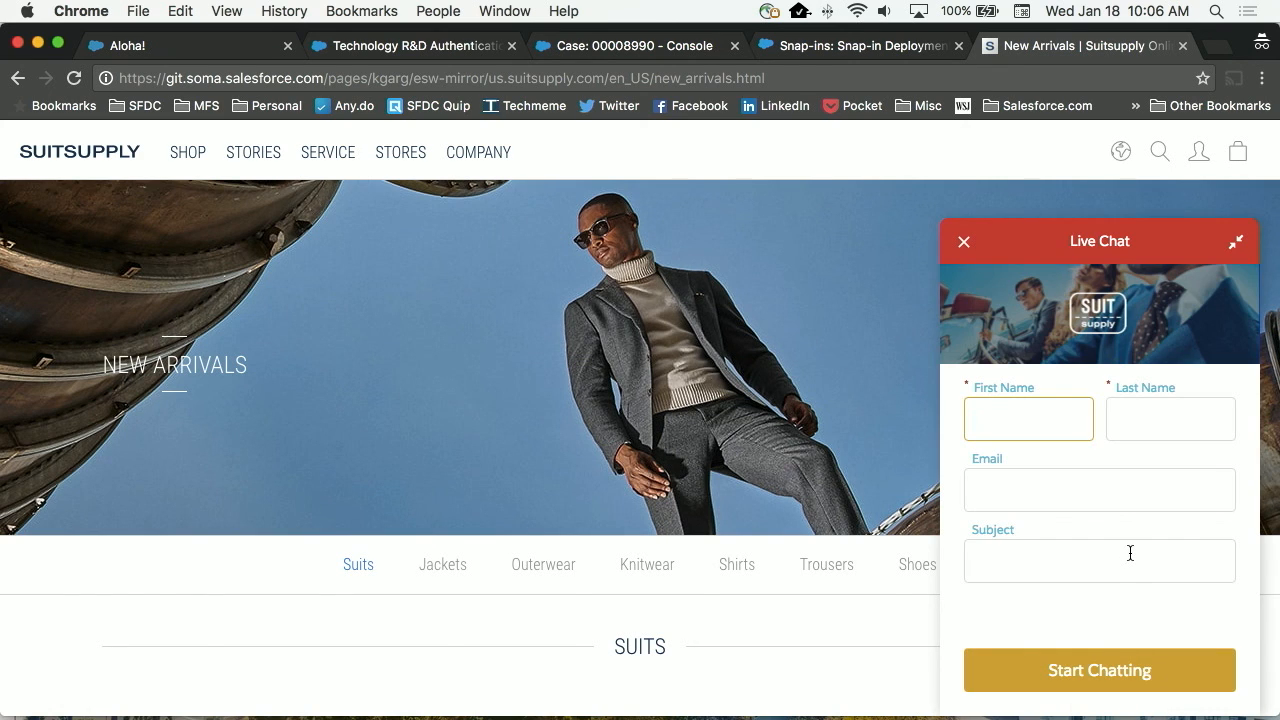
- Back in the deployment setup, review the Pre-Chat Form's chat scenarios and its Contact and Case record type options
click(870, 45)
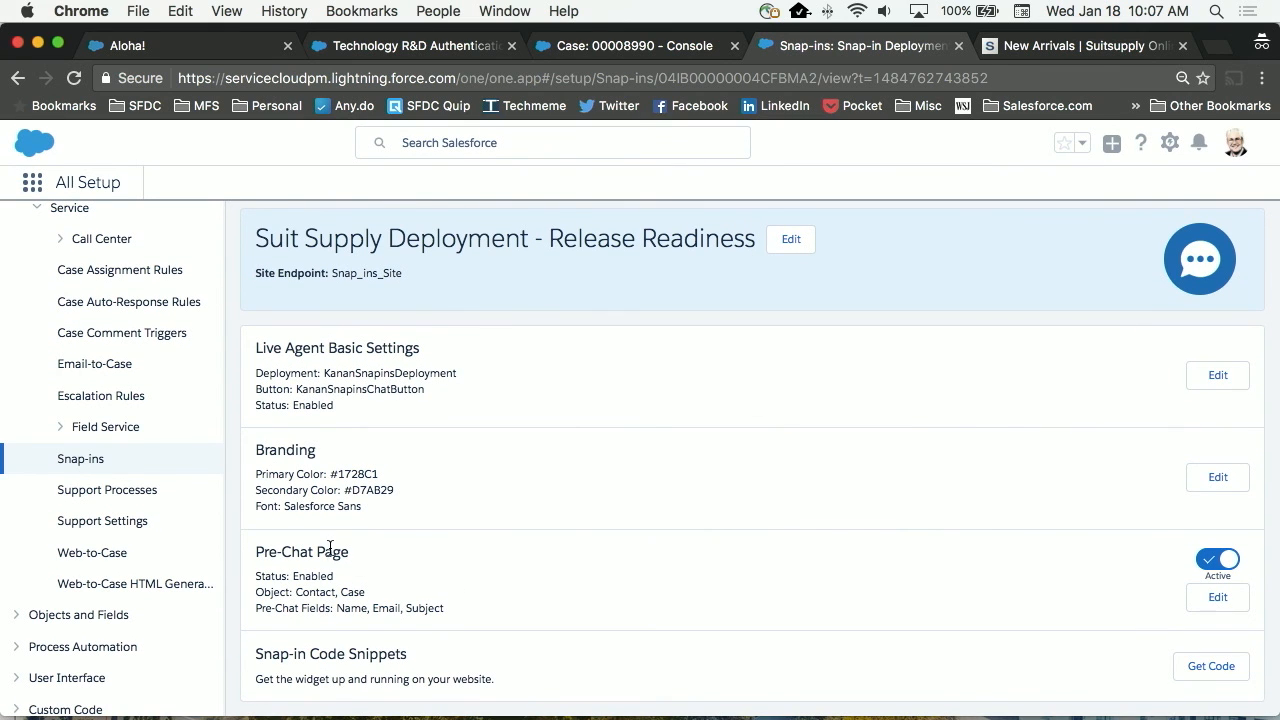
click(1233, 598)
scroll(780, 384, down, 1)
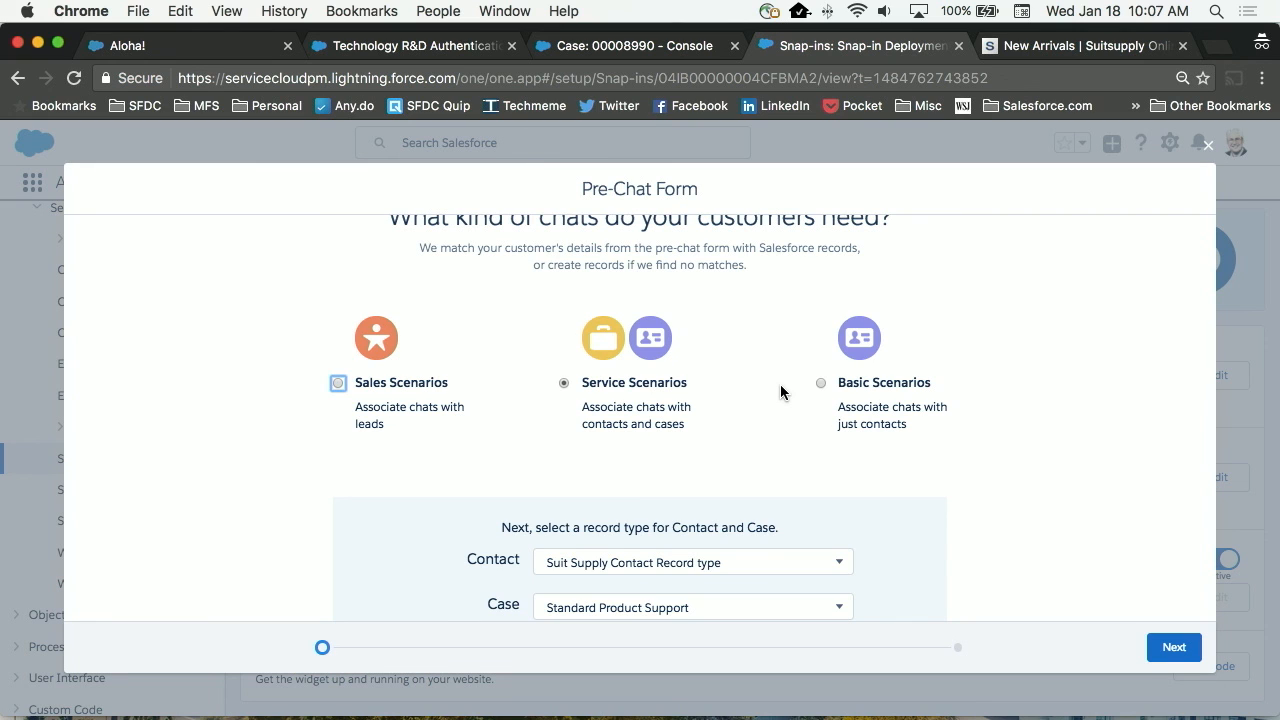
scroll(780, 384, up, 1)
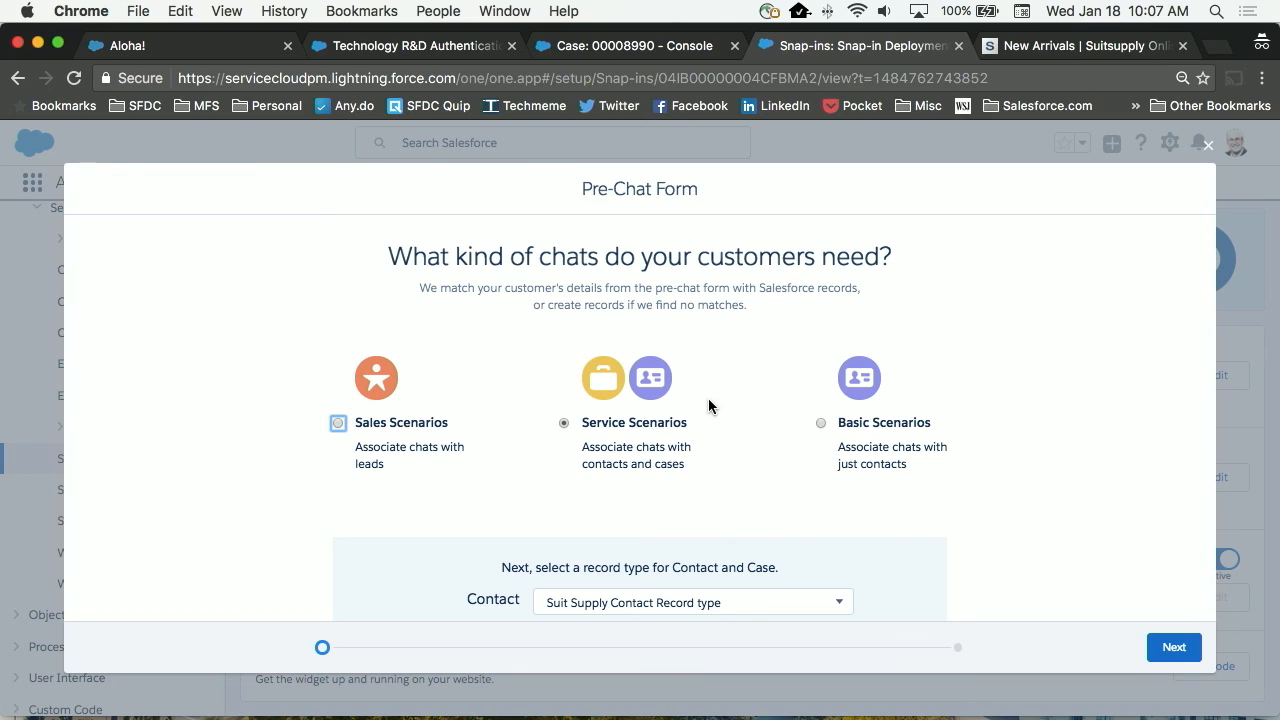
scroll(708, 400, down, 2)
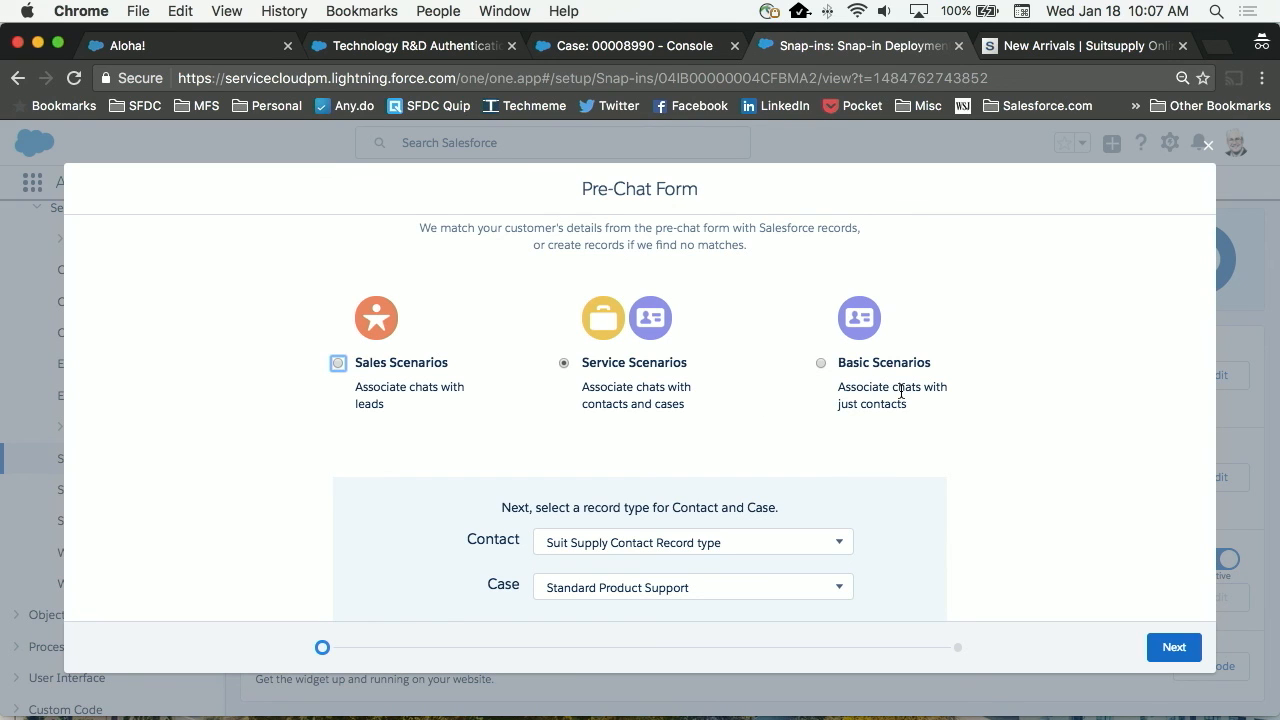
scroll(901, 392, down, 1)
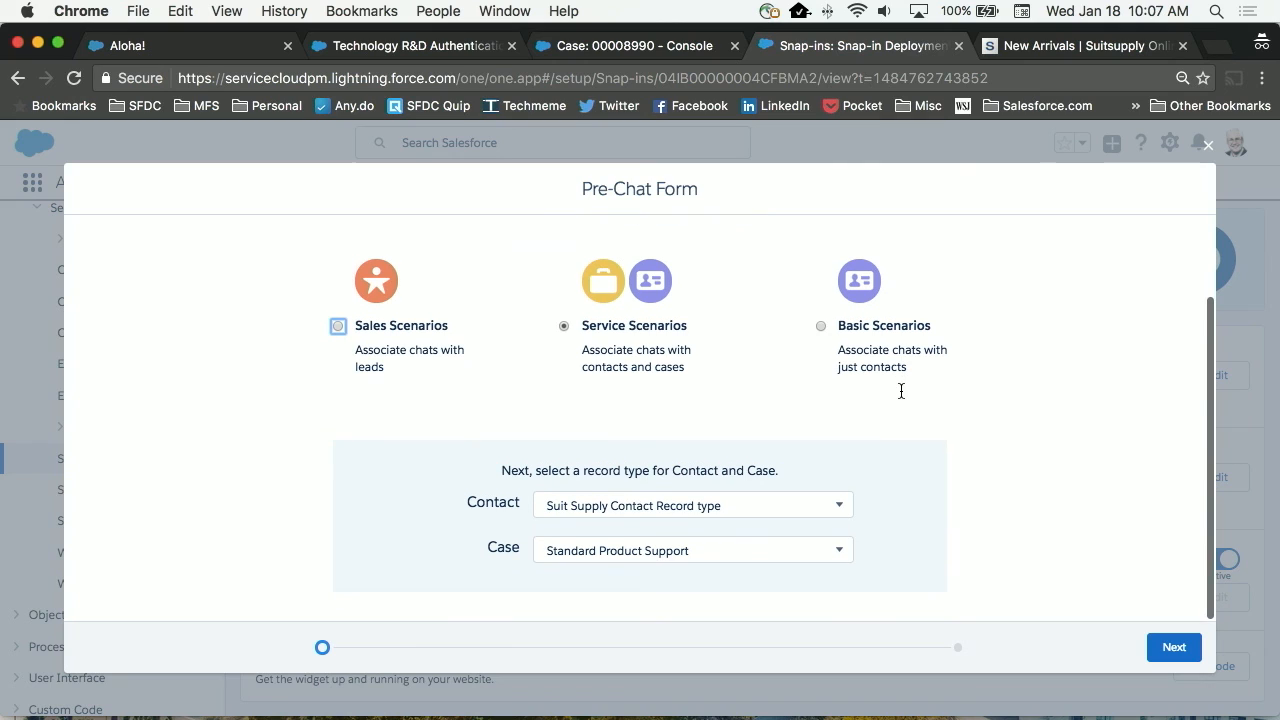
click(838, 512)
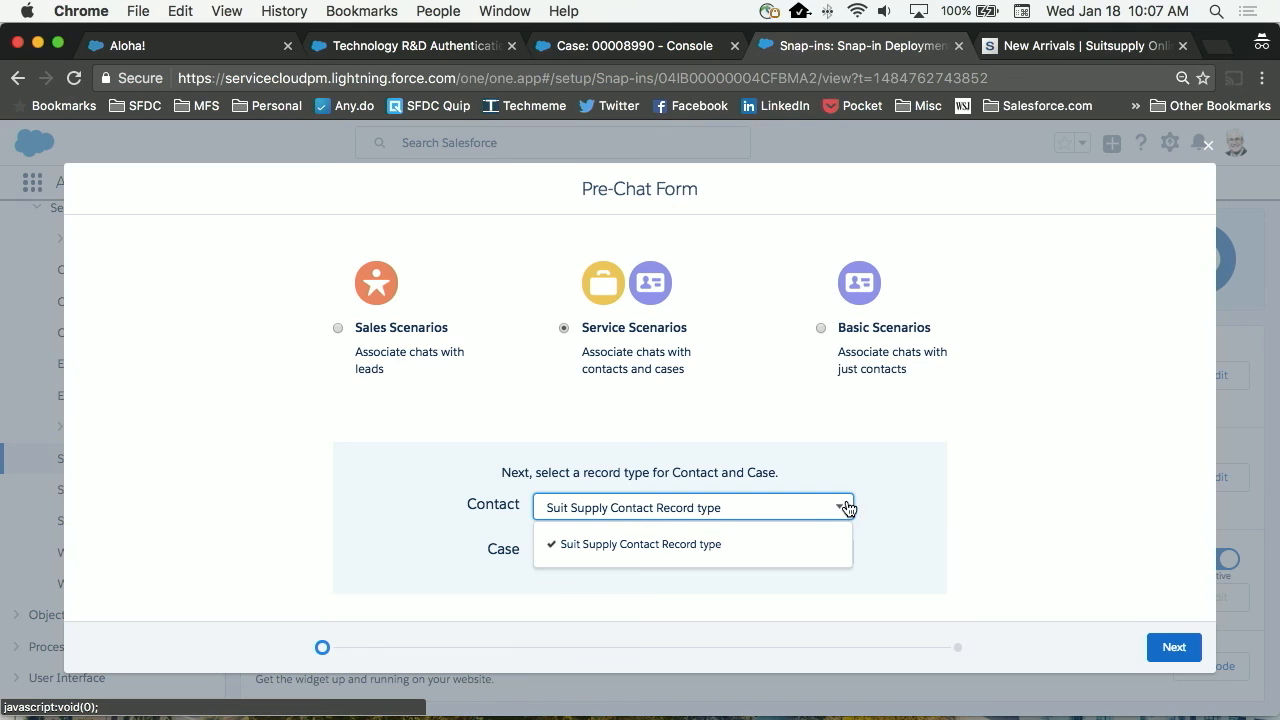
click(925, 472)
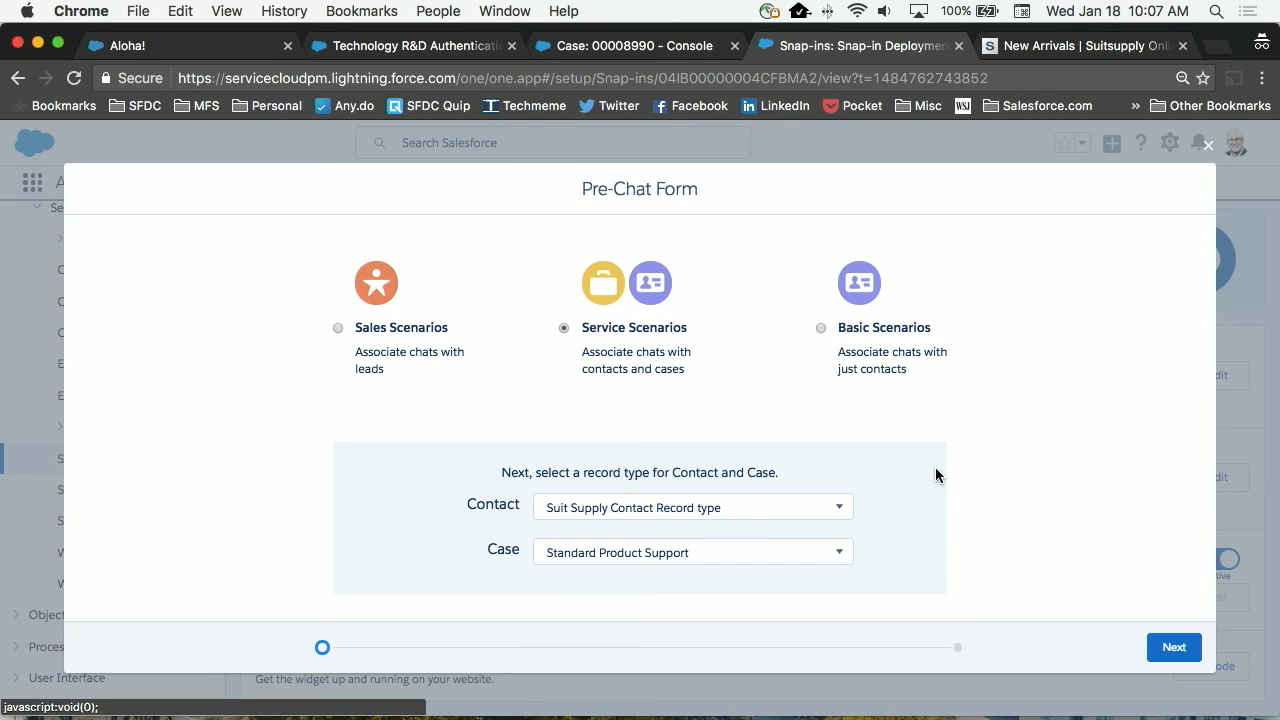
click(840, 556)
click(966, 525)
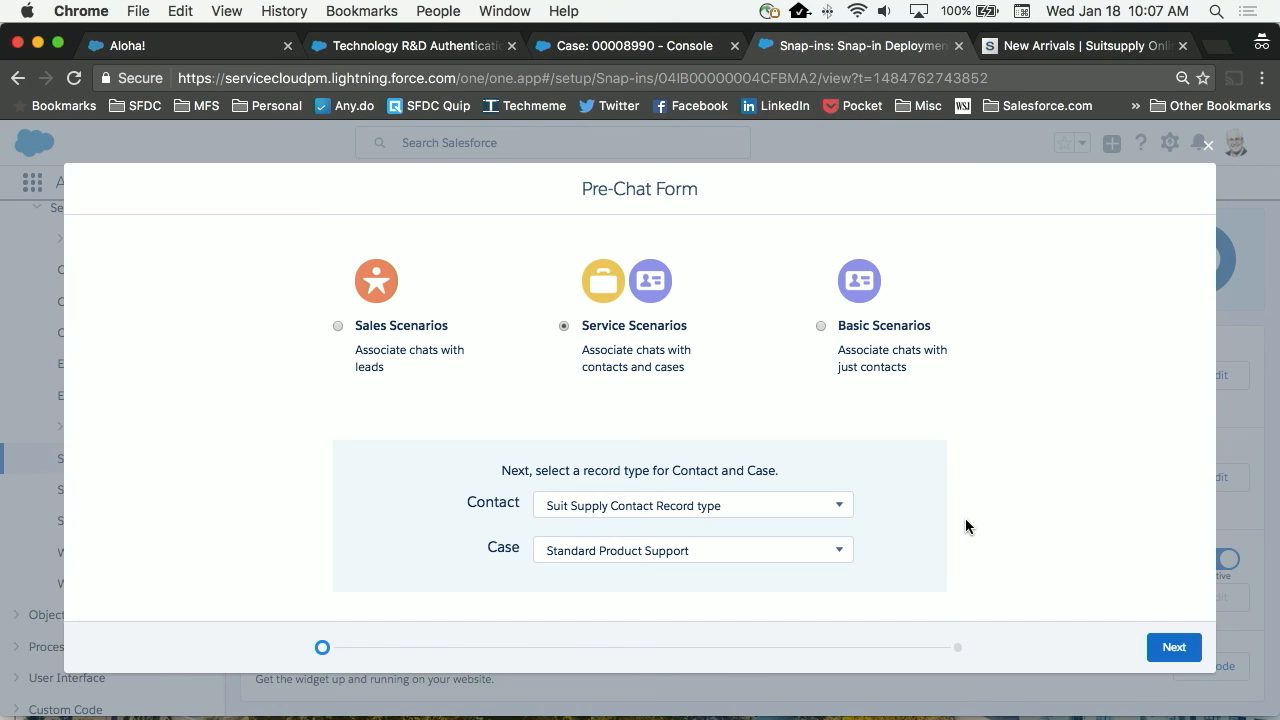
click(1209, 146)
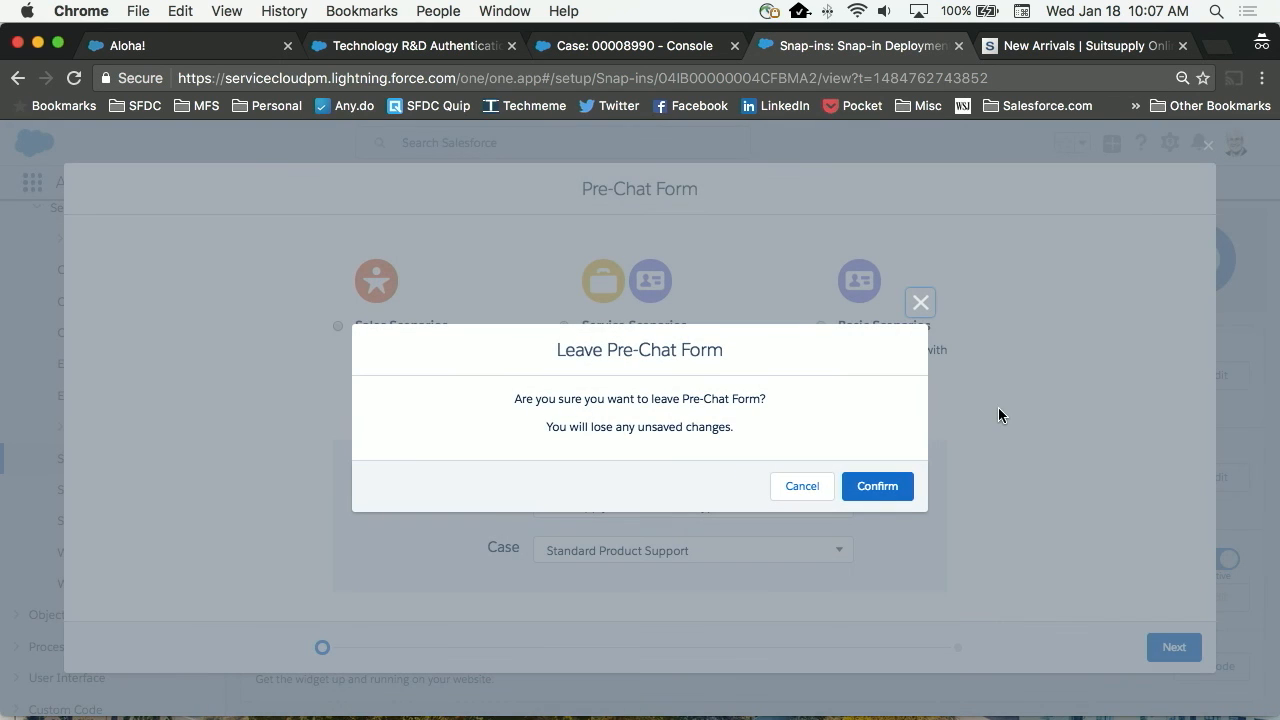
click(919, 302)
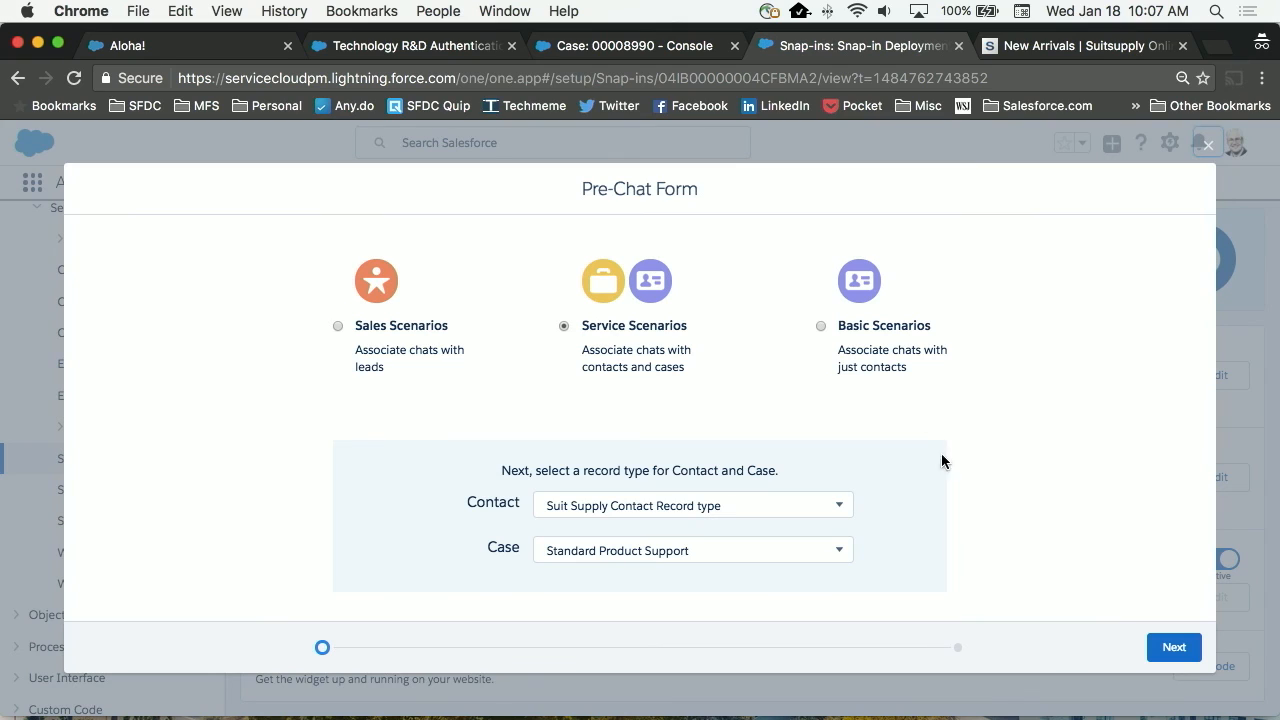
- Add a Phone field below Subject in the Case section of the pre-chat form and save the form
click(1170, 648)
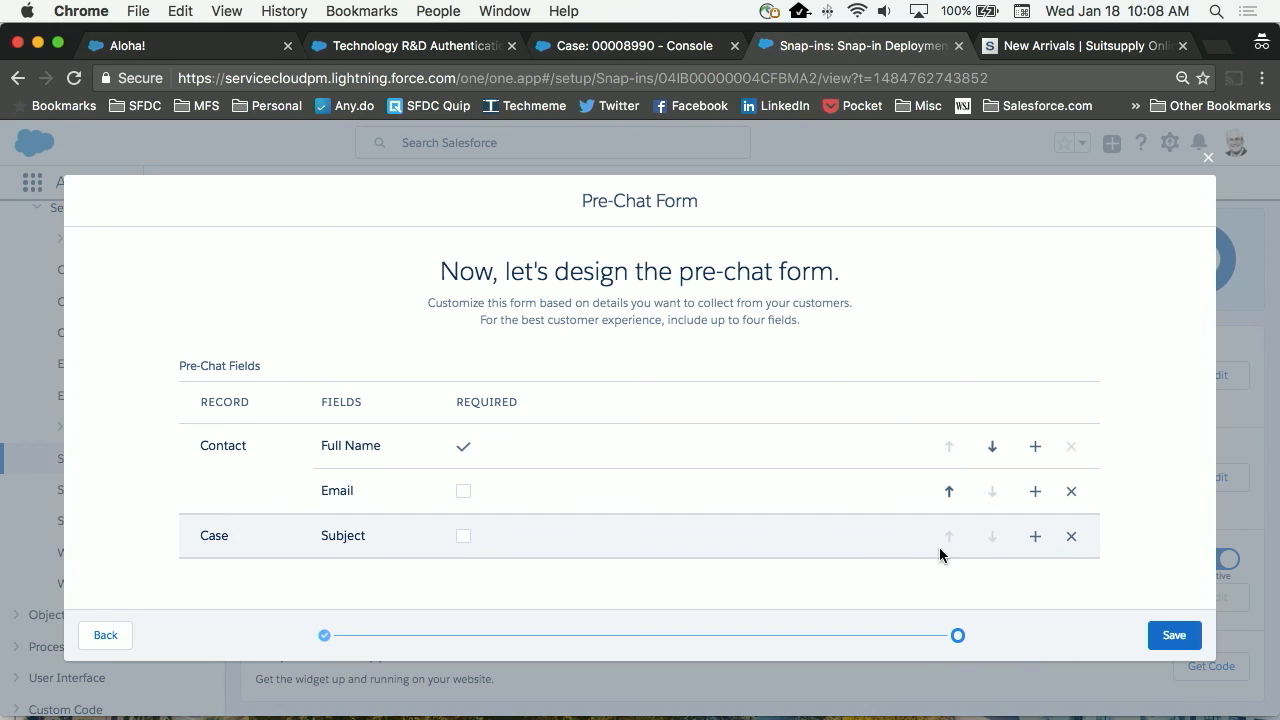
click(1035, 537)
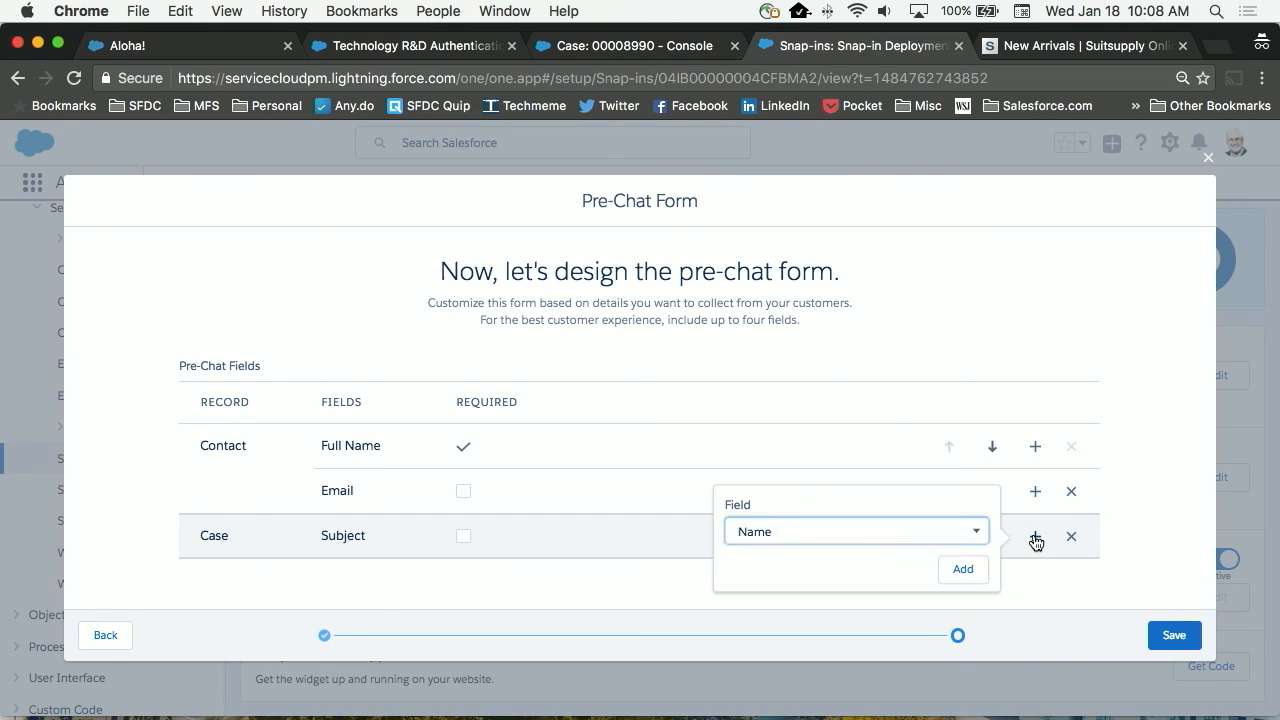
click(971, 535)
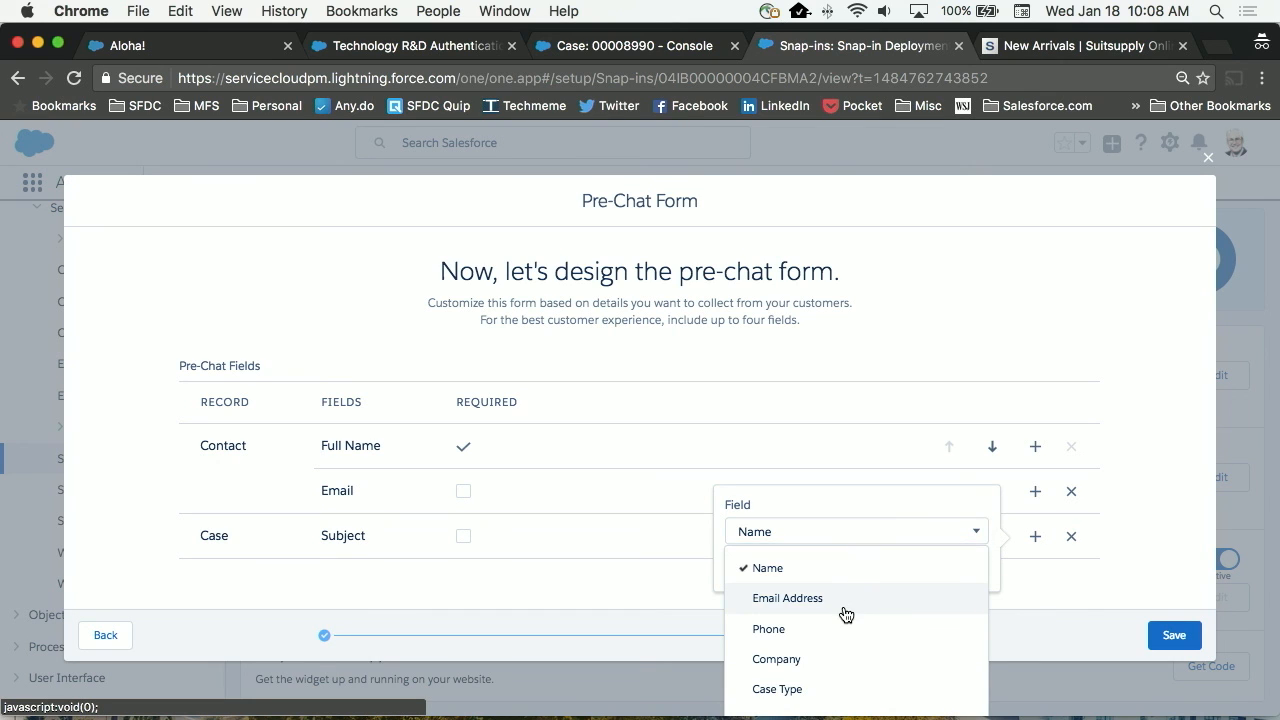
click(839, 628)
click(956, 570)
click(950, 577)
click(949, 576)
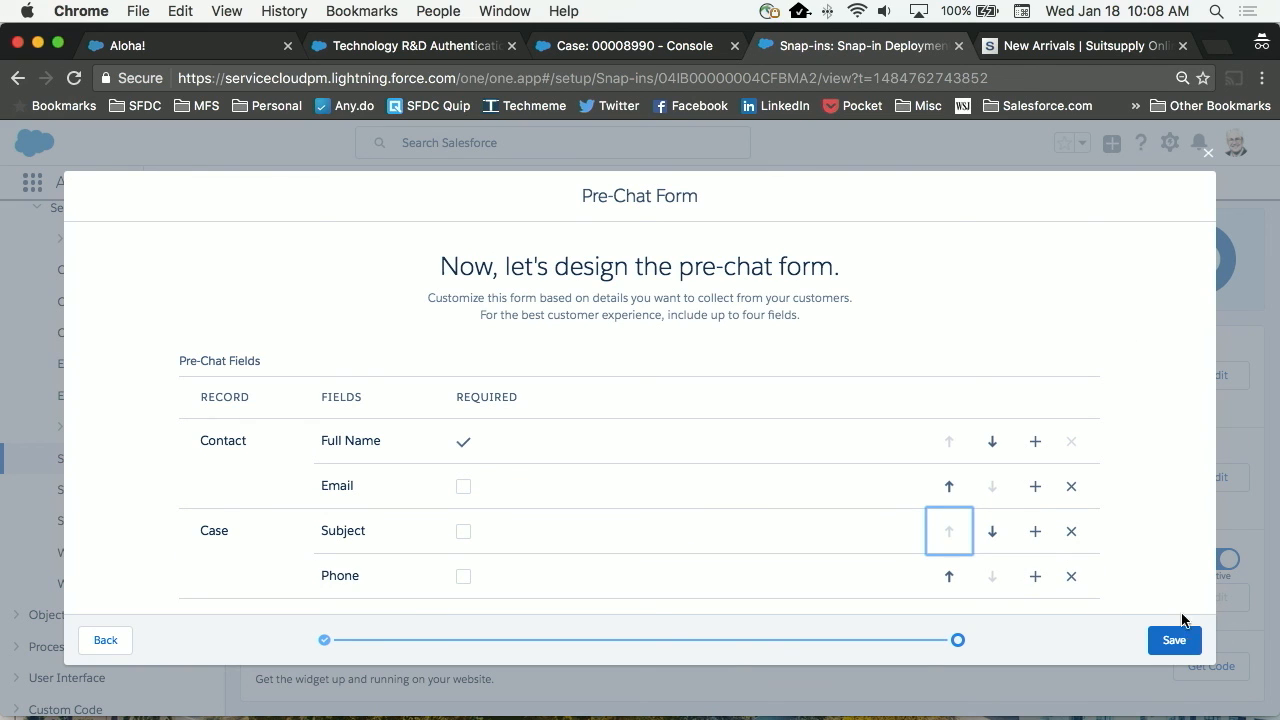
click(1178, 644)
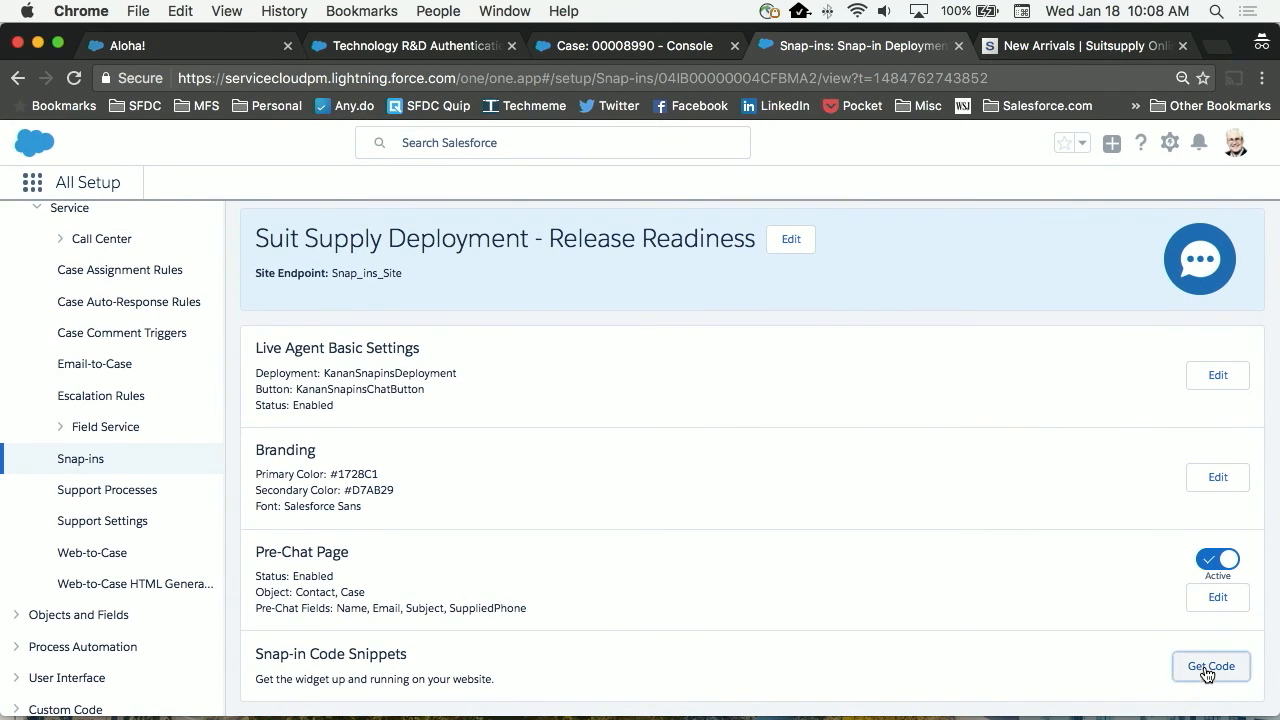
- Copy the deployment's Chat Code Snippet and close the code snippets dialog
click(1204, 666)
click(785, 426)
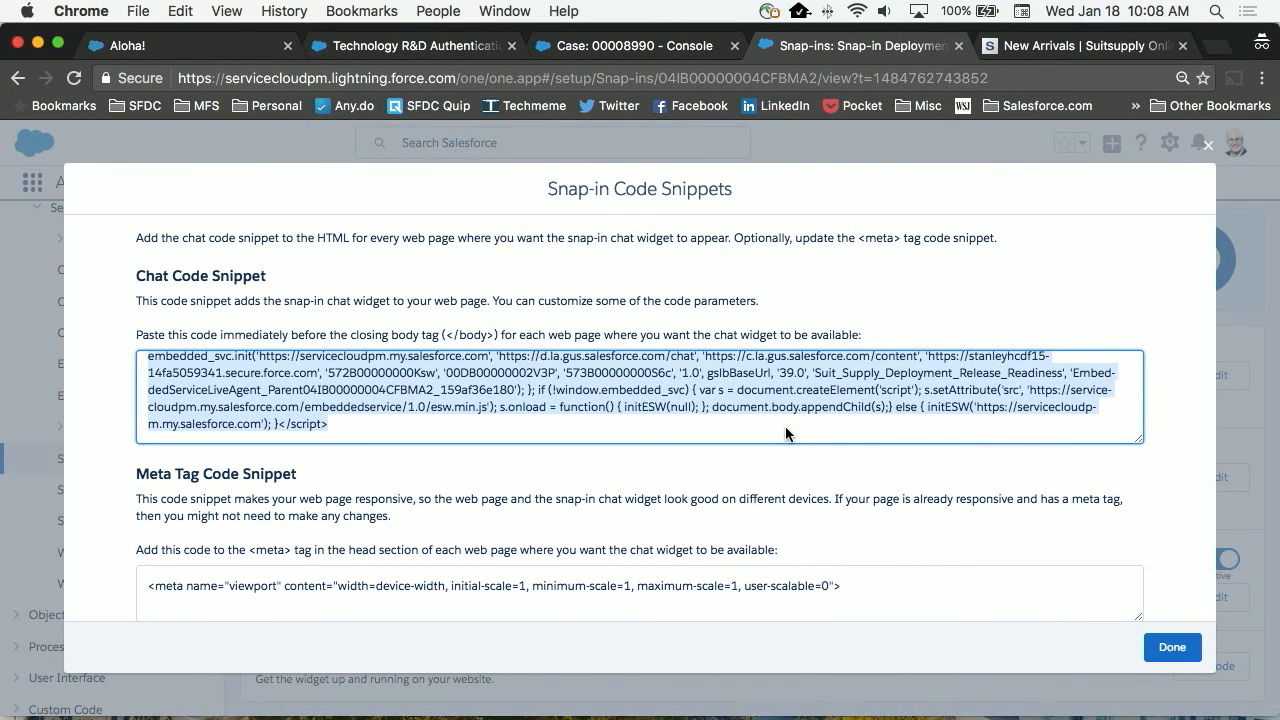
key(super+c)
click(1209, 148)
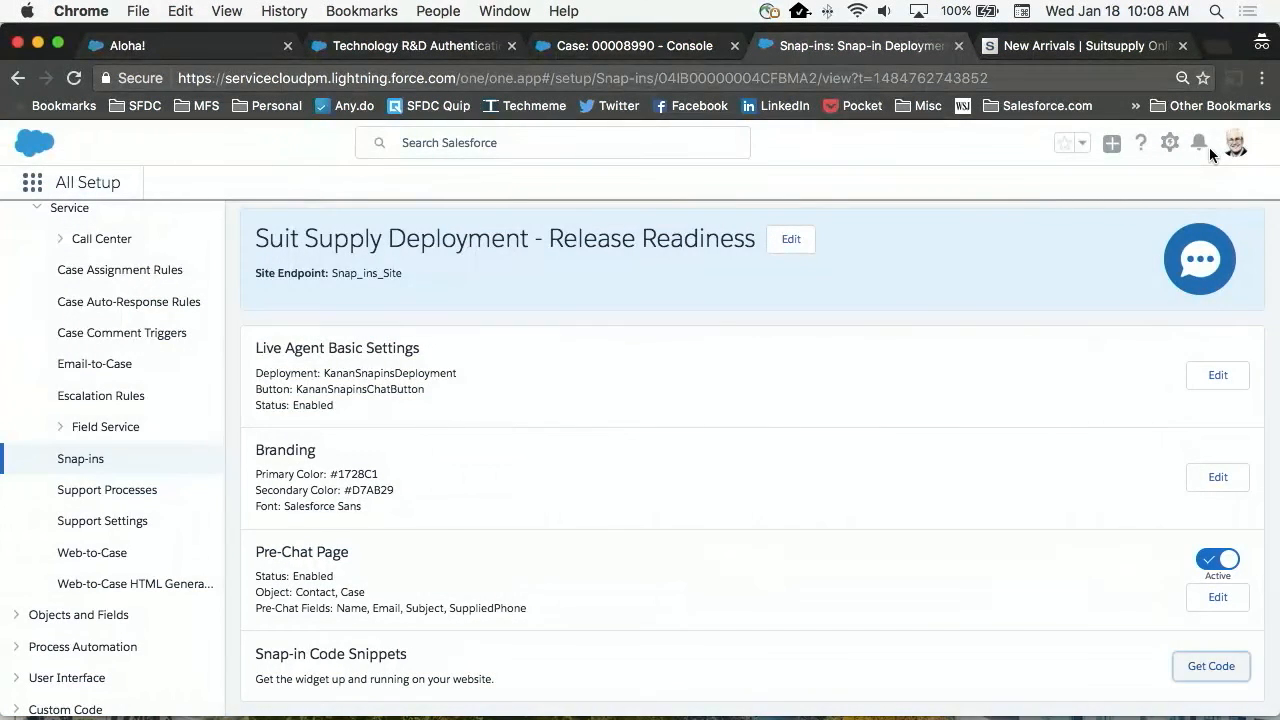